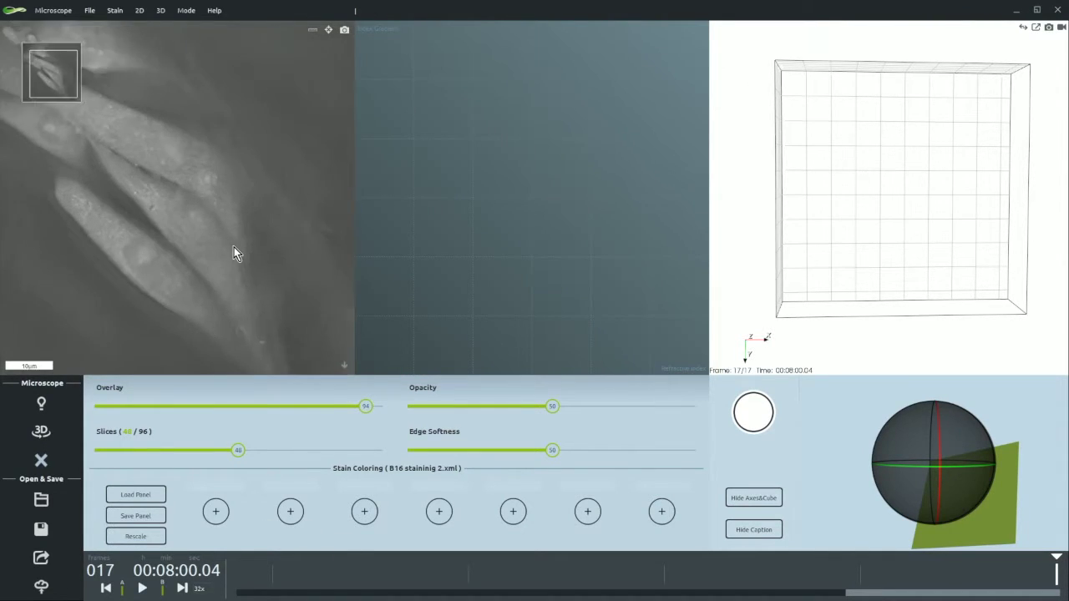
Briefly step through the depth slices, then stop the live acquisition
drag(210, 215, 211, 226)
scroll(212, 227, down, 5)
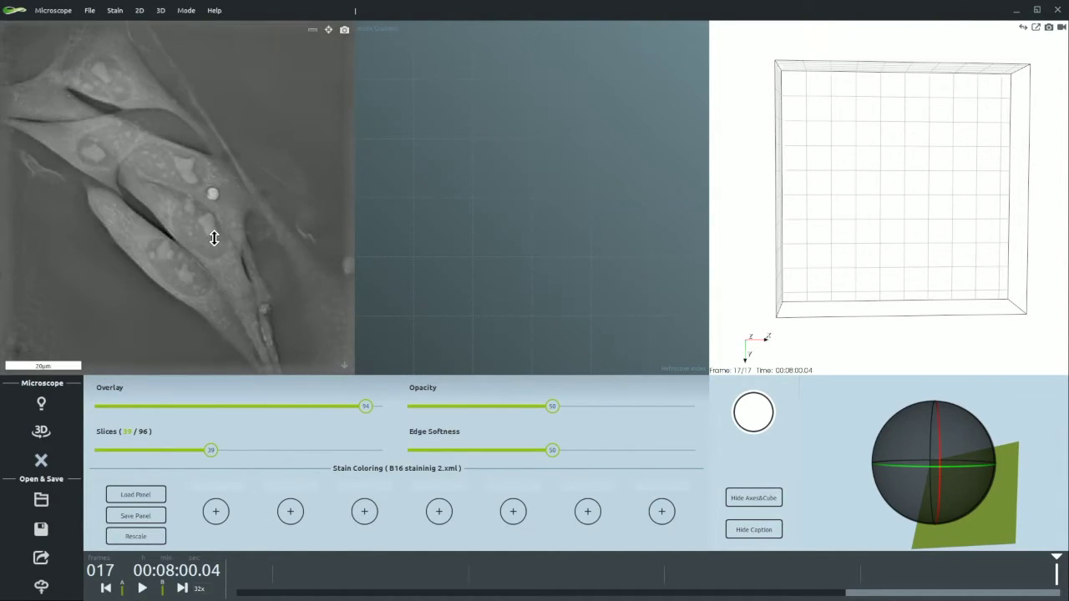
scroll(214, 222, up, 3)
click(39, 462)
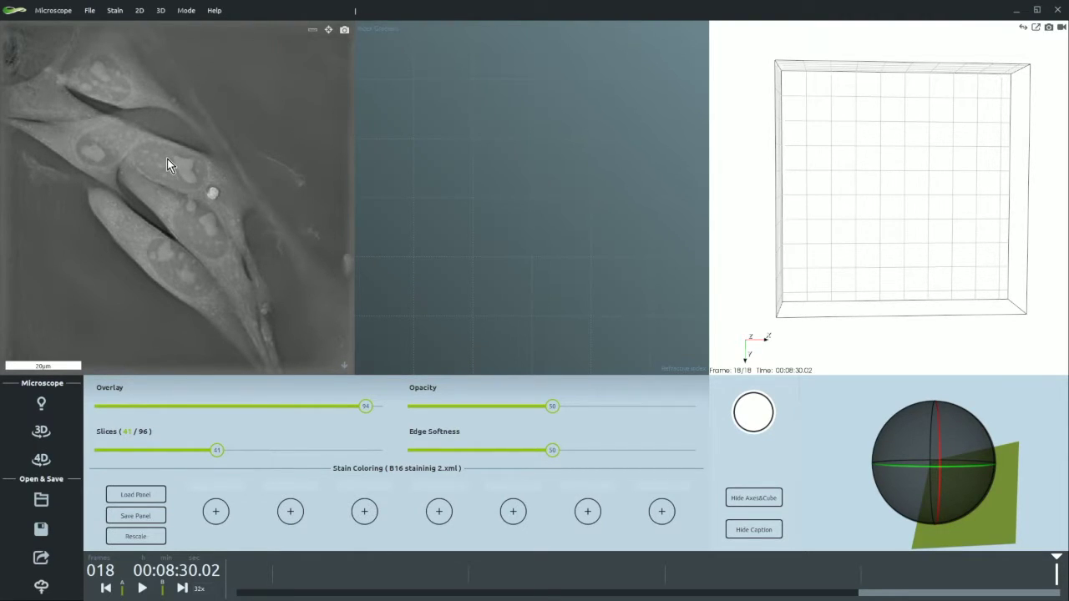
Move to depth slice 38 of 96 and zoom in on the bright round body
mouse_move(167, 157)
mouse_down()
mouse_move(169, 198)
mouse_move(187, 110)
mouse_move(179, 162)
mouse_up()
scroll(180, 162, down, 3)
scroll(179, 162, up, 1)
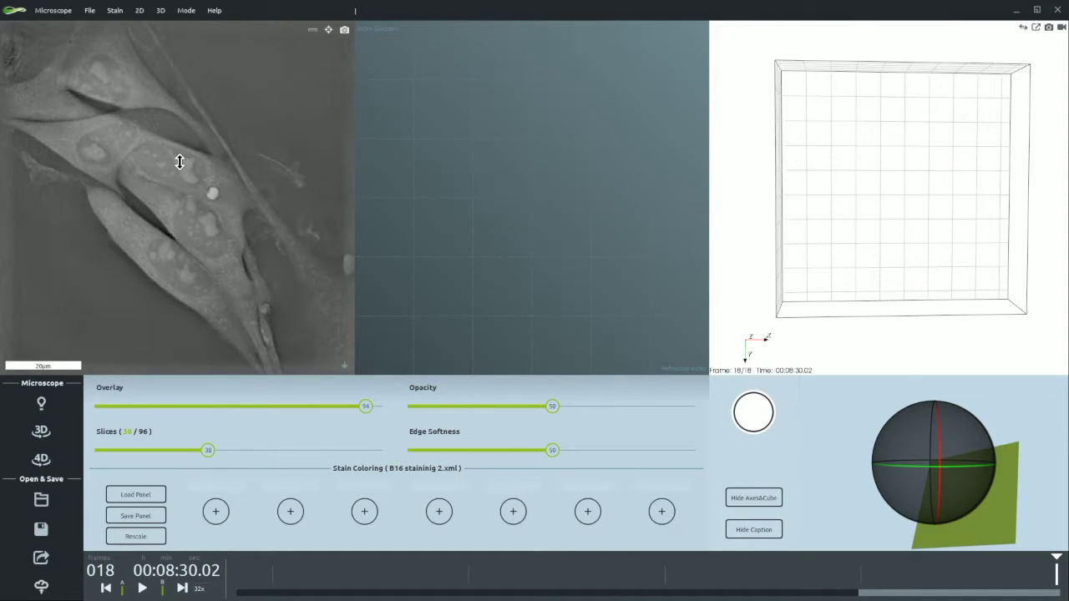
ctrl+scroll(171, 178, up, 5)
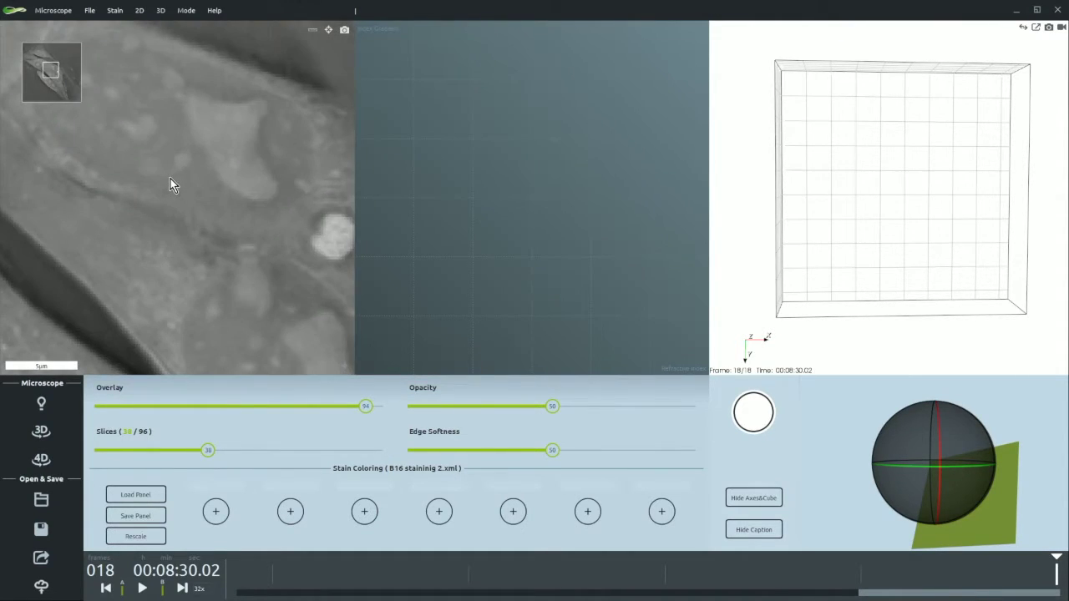
ctrl+scroll(249, 200, down, 5)
ctrl+scroll(284, 323, up, 3)
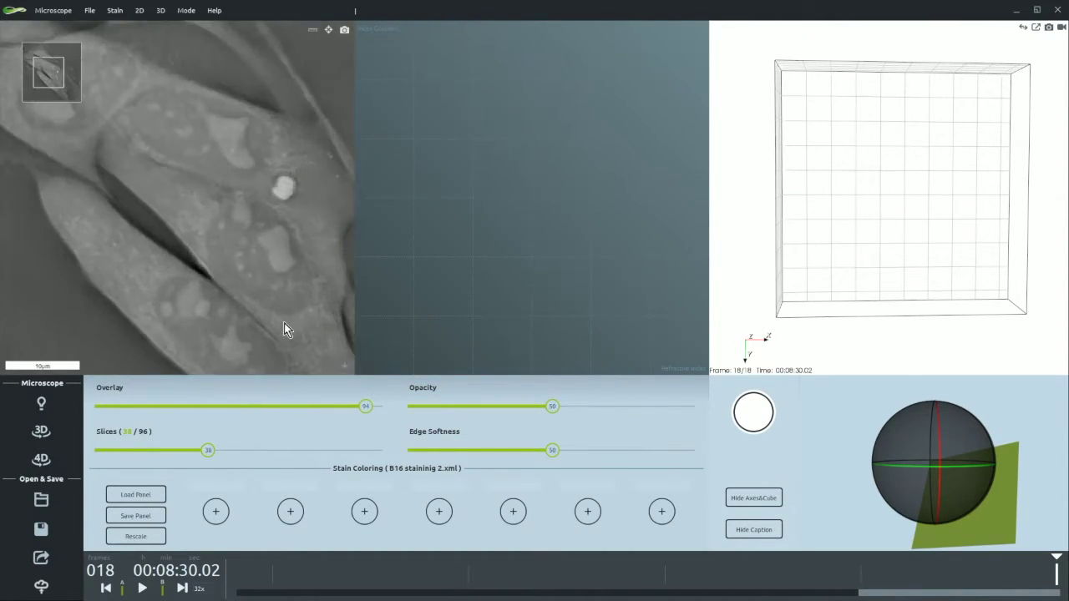
ctrl+scroll(176, 171, up, 2)
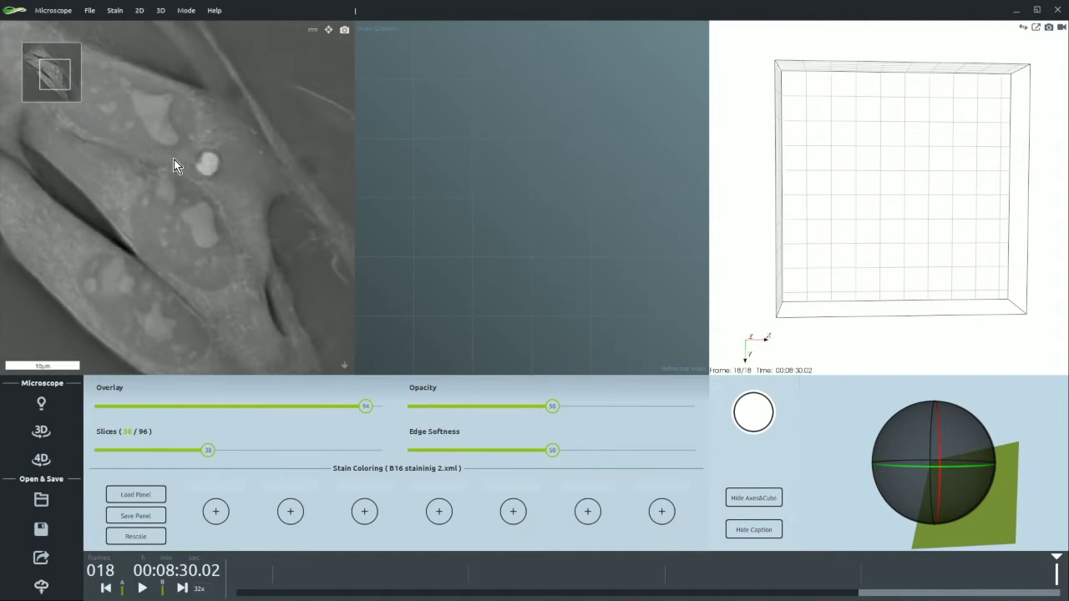
Create a yellow stain in the first slot, defined from the bright body in the 2D view
click(216, 513)
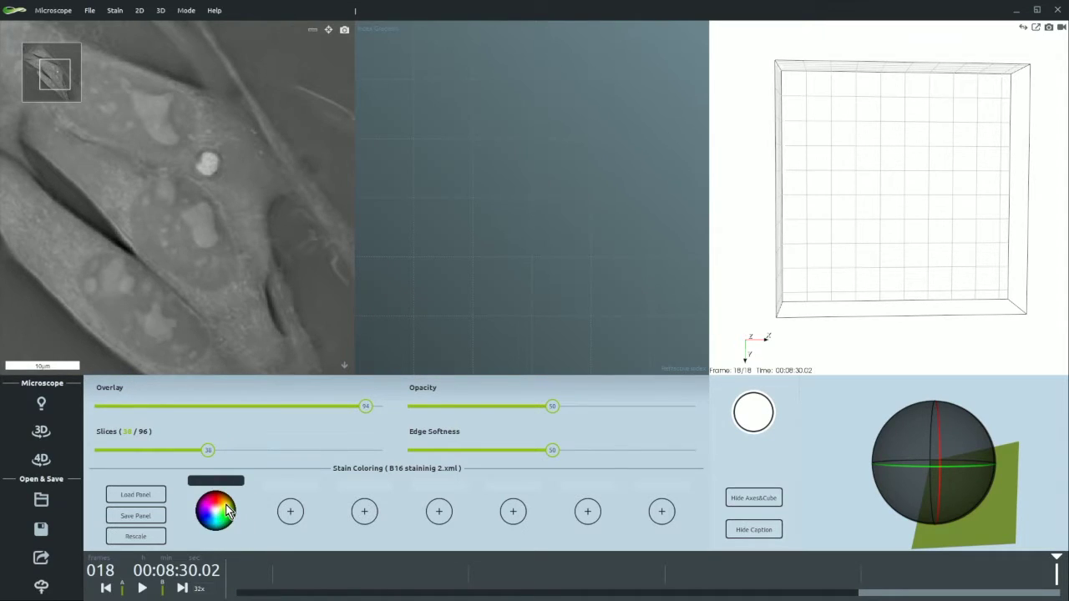
click(224, 507)
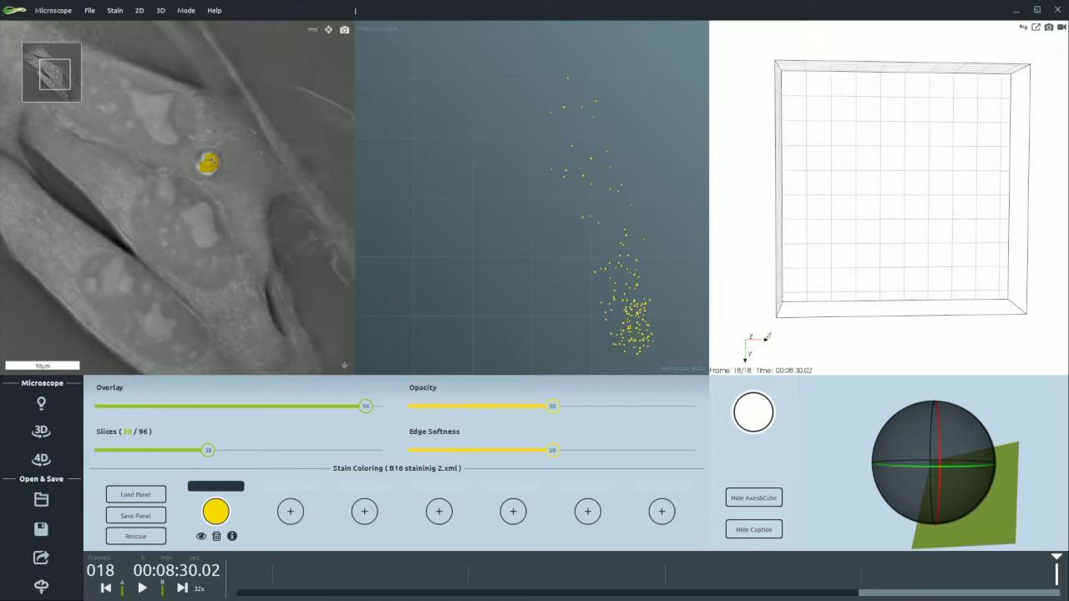
click(208, 163)
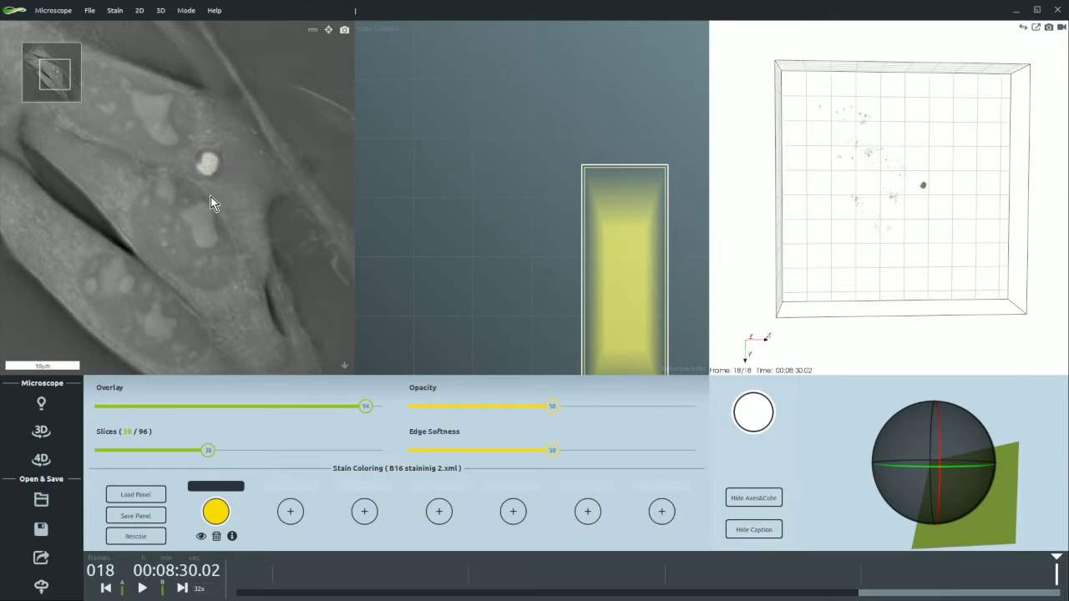
Step to depth slice 37 and orbit the 3D volume to a front-on view
scroll(202, 196, down, 3)
mouse_move(202, 197)
mouse_down()
mouse_move(203, 215)
mouse_move(209, 185)
mouse_move(211, 200)
mouse_up()
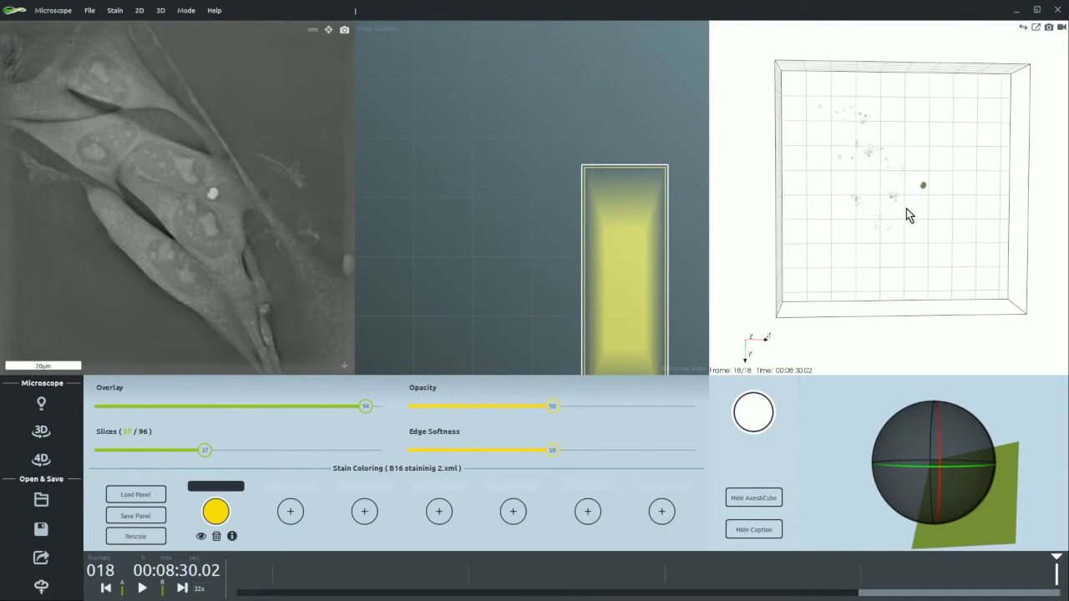
drag(882, 246, 981, 219)
scroll(895, 208, up, 5)
drag(871, 169, 821, 225)
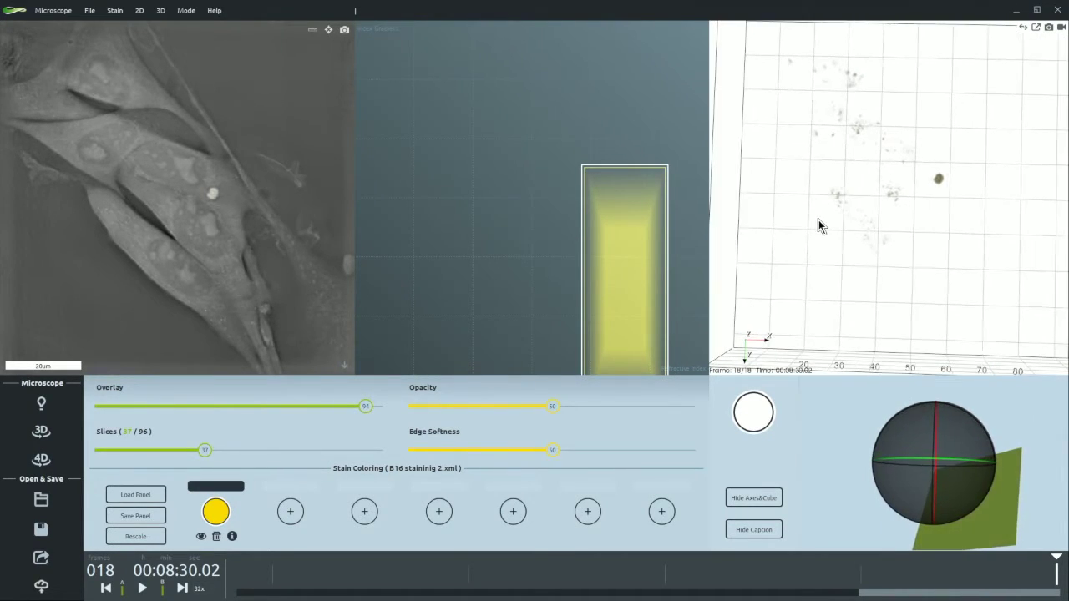
Add a magenta second stain painted onto part of the cell and lower Overlay to 78
click(292, 513)
click(298, 516)
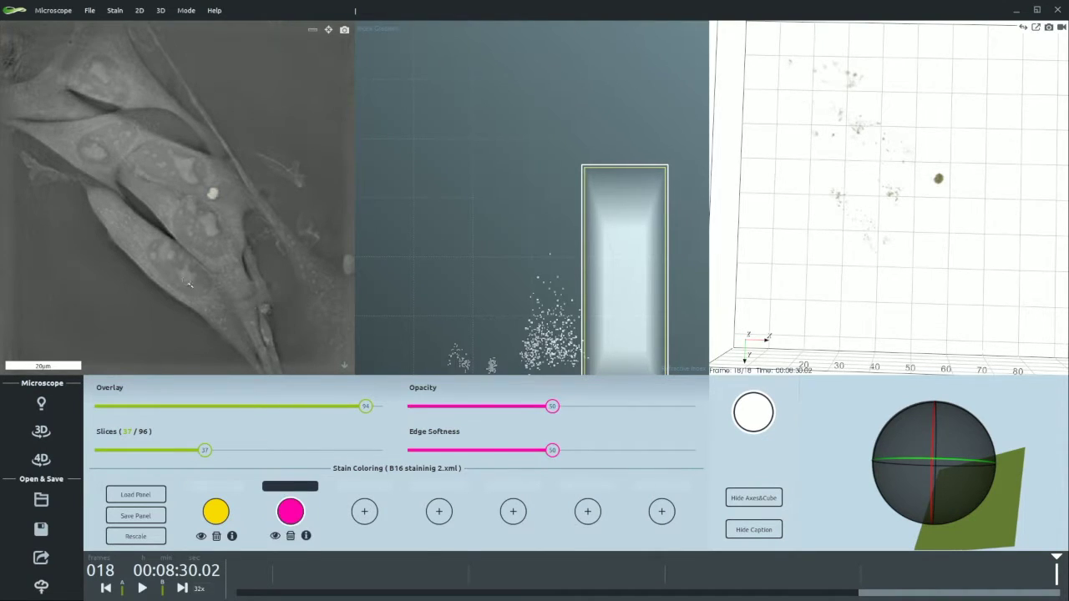
scroll(197, 270, up, 2)
mouse_move(203, 185)
mouse_down()
mouse_move(214, 206)
mouse_move(171, 184)
mouse_move(178, 157)
mouse_move(170, 172)
mouse_up()
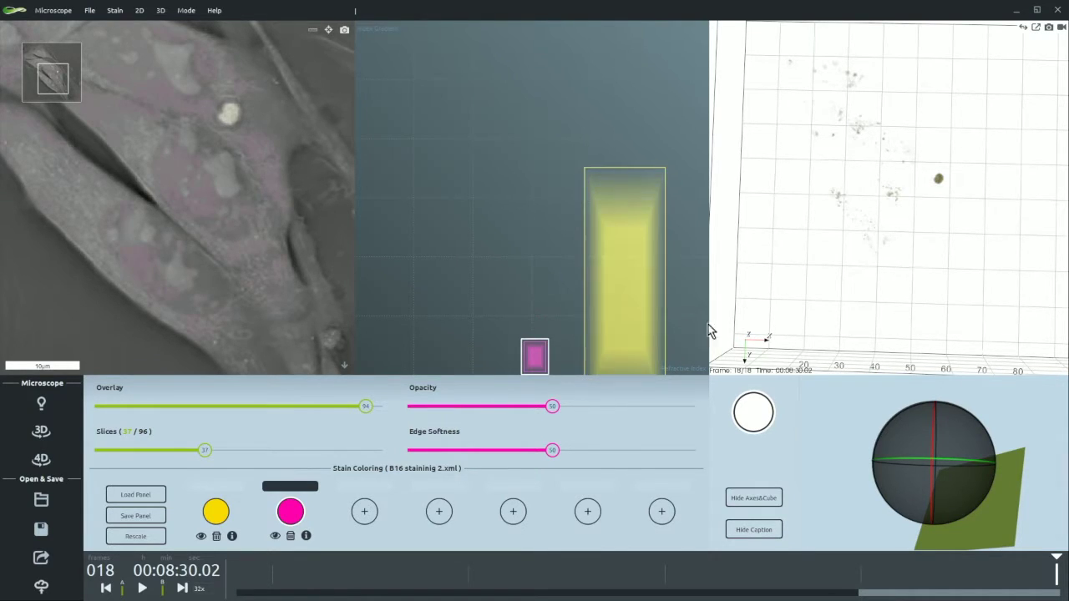
drag(974, 311, 844, 229)
scroll(282, 321, down, 2)
drag(374, 413, 327, 412)
Add a cyan third stain on the pale cell regions and orbit the 3D volume
click(364, 512)
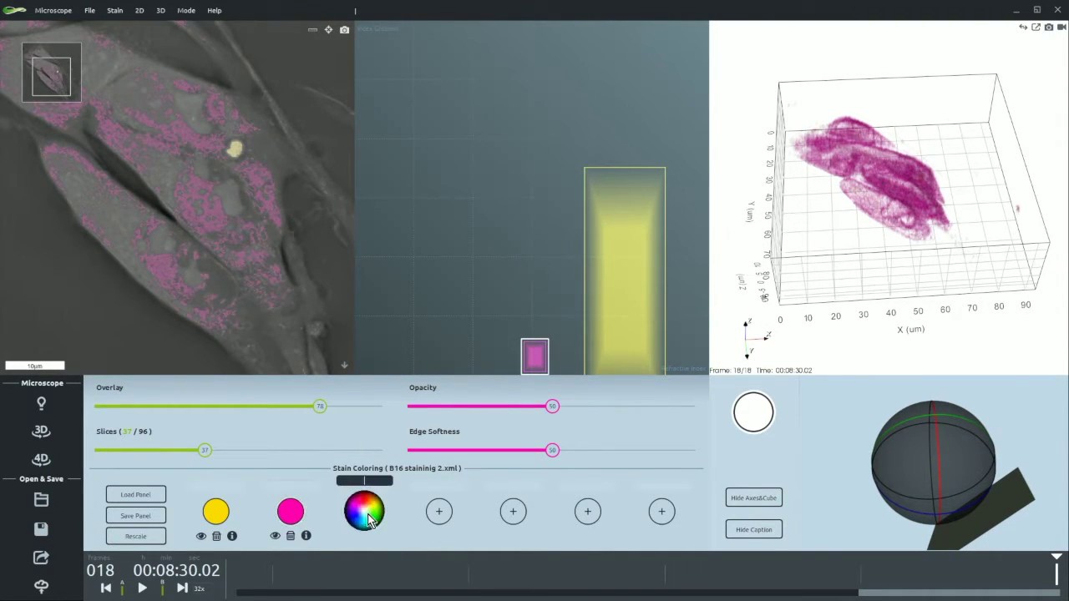
click(369, 521)
mouse_move(188, 107)
mouse_down()
mouse_move(201, 128)
mouse_move(182, 99)
mouse_up()
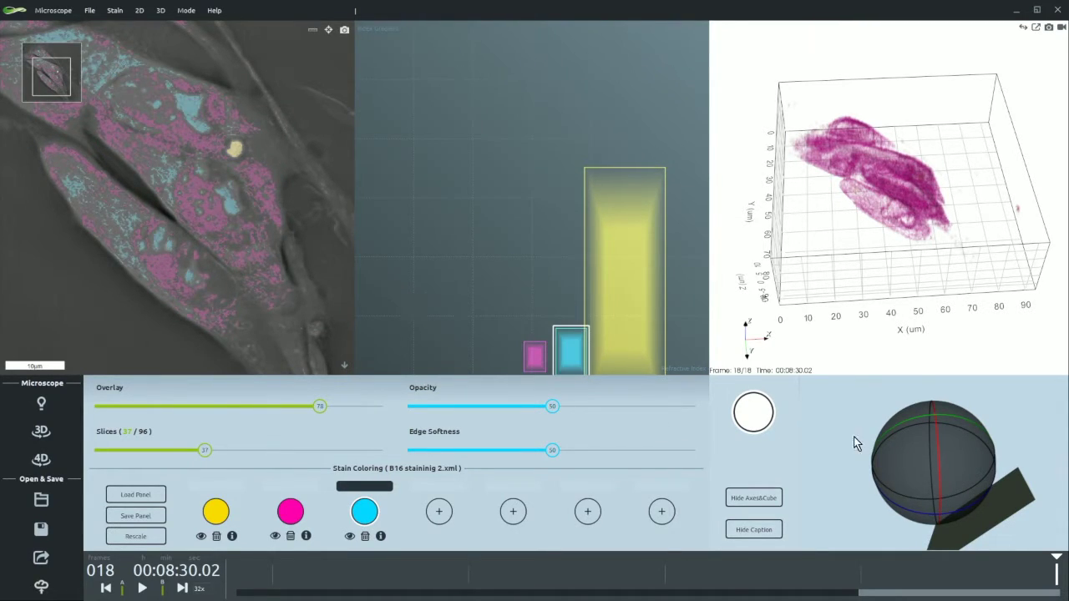
drag(901, 222, 835, 236)
scroll(867, 219, up, 3)
scroll(884, 227, up, 2)
scroll(884, 207, down, 3)
scroll(880, 208, up, 3)
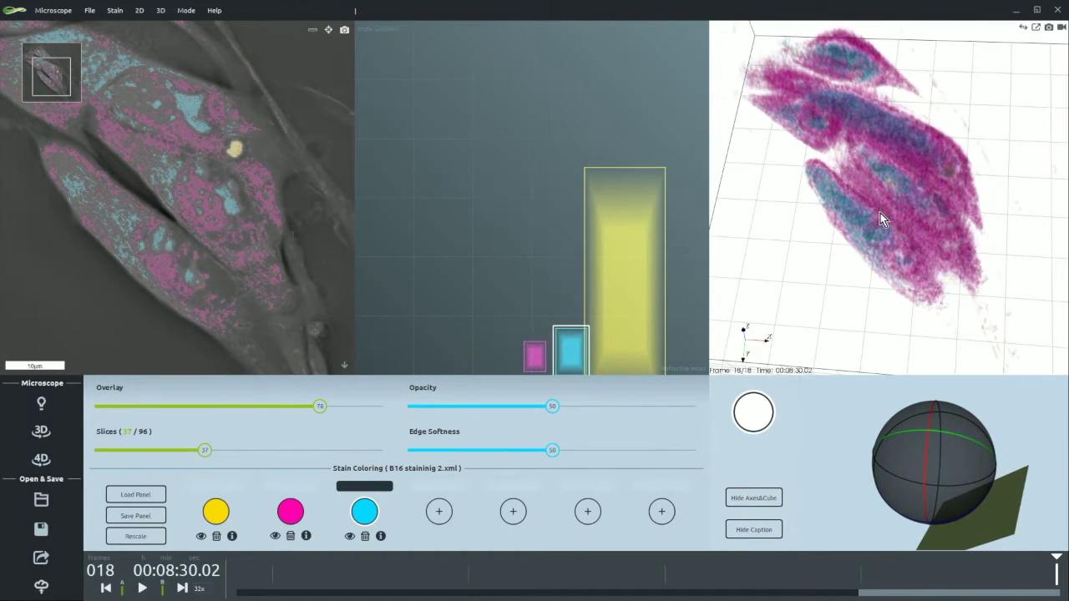
drag(882, 222, 894, 200)
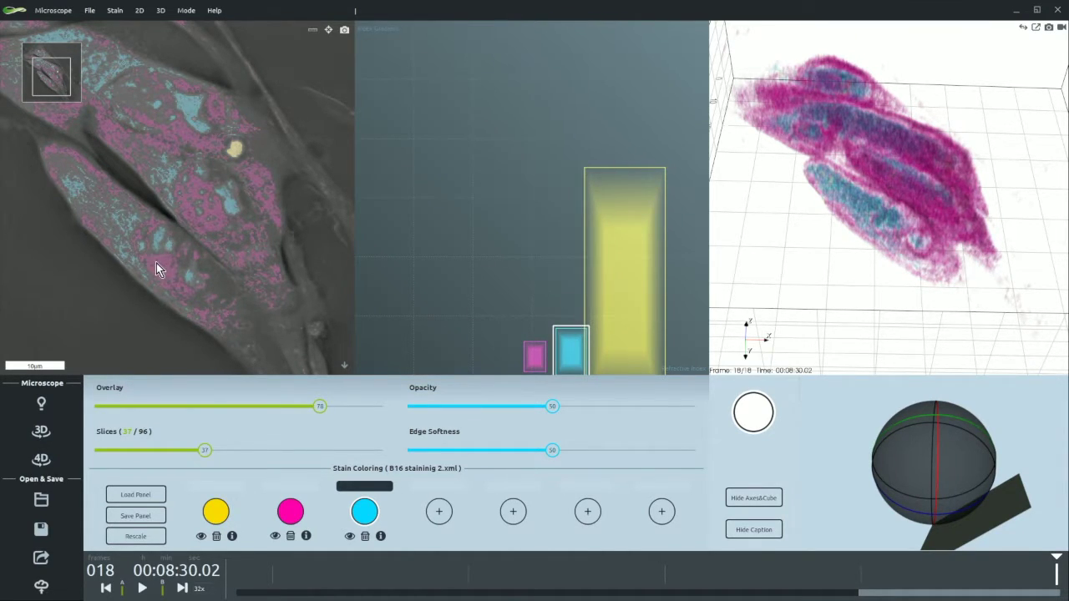
scroll(157, 267, down, 2)
click(88, 10)
mouse_move(109, 11)
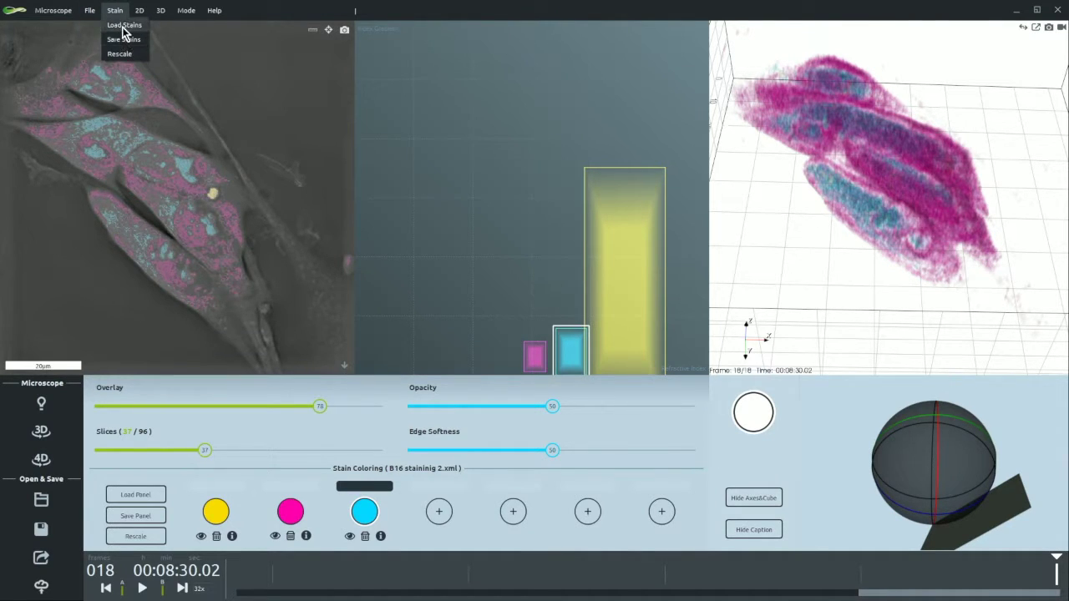
Load the five-colour stain set from 'B16 stainnig 2.xml'
click(124, 26)
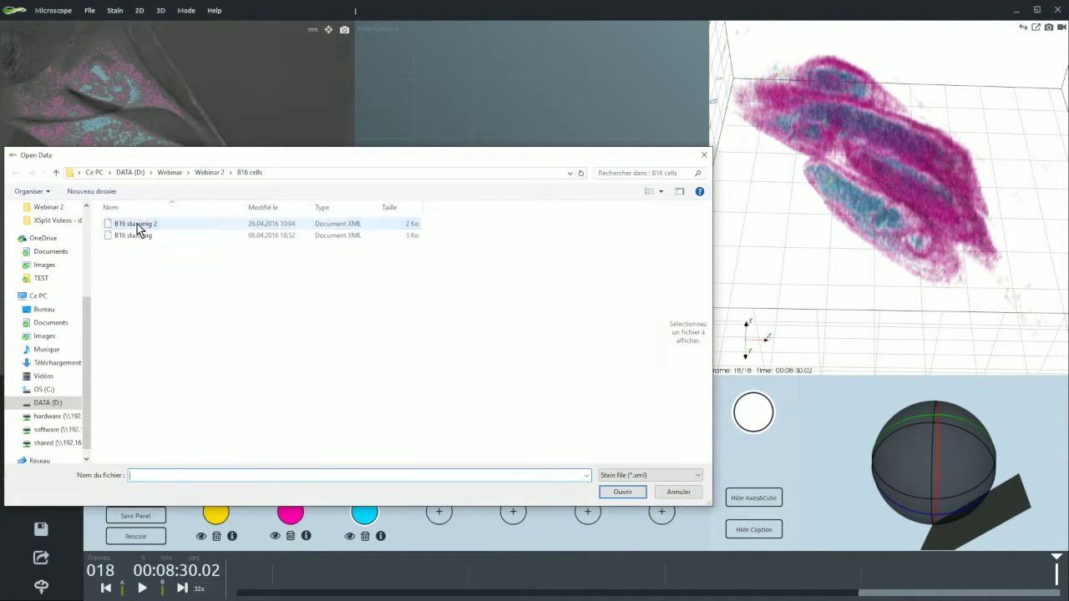
click(137, 226)
click(625, 495)
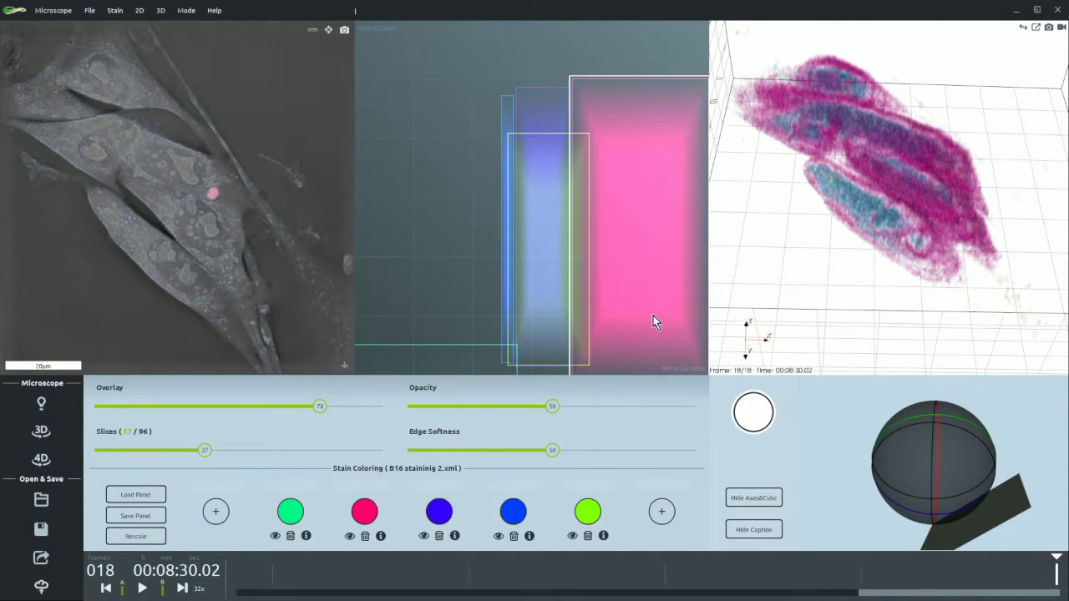
Orbit the 3D volume to a steeper angle and scroll to depth slice 42
drag(836, 250, 872, 239)
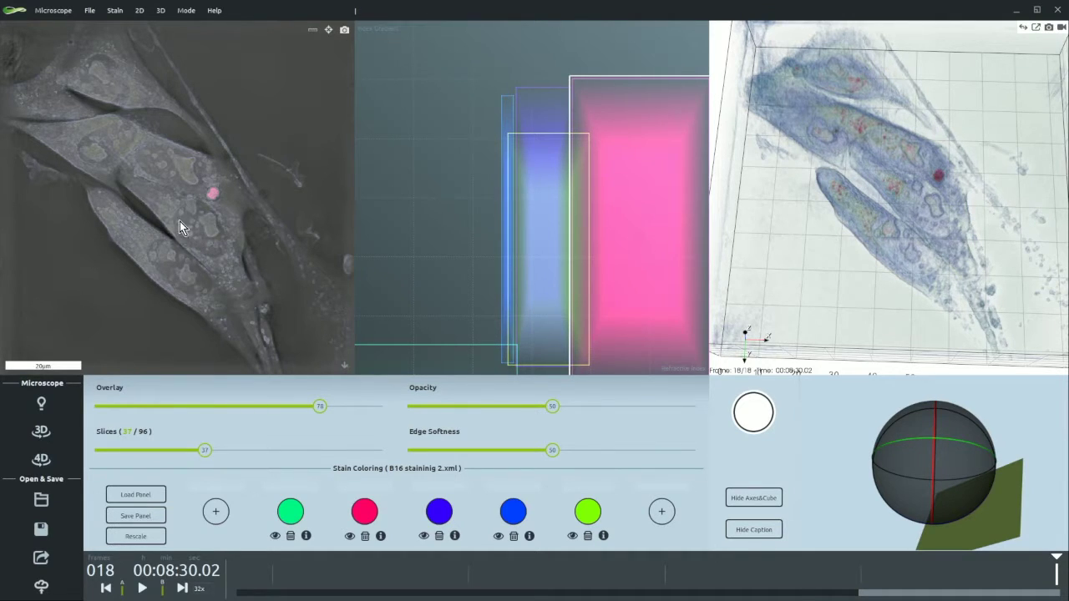
scroll(191, 238, down, 5)
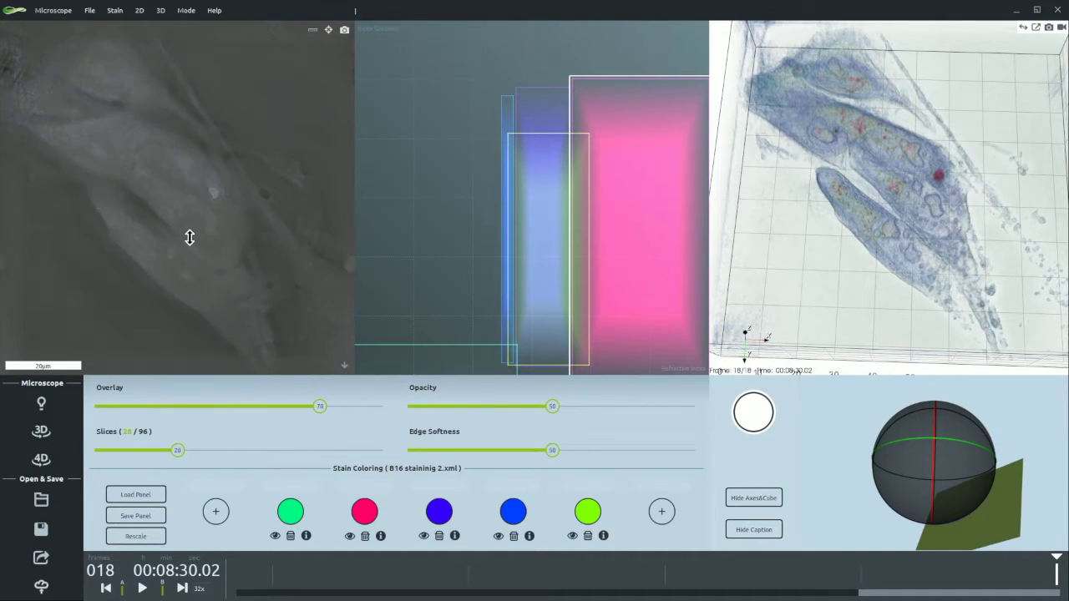
scroll(190, 217, up, 10)
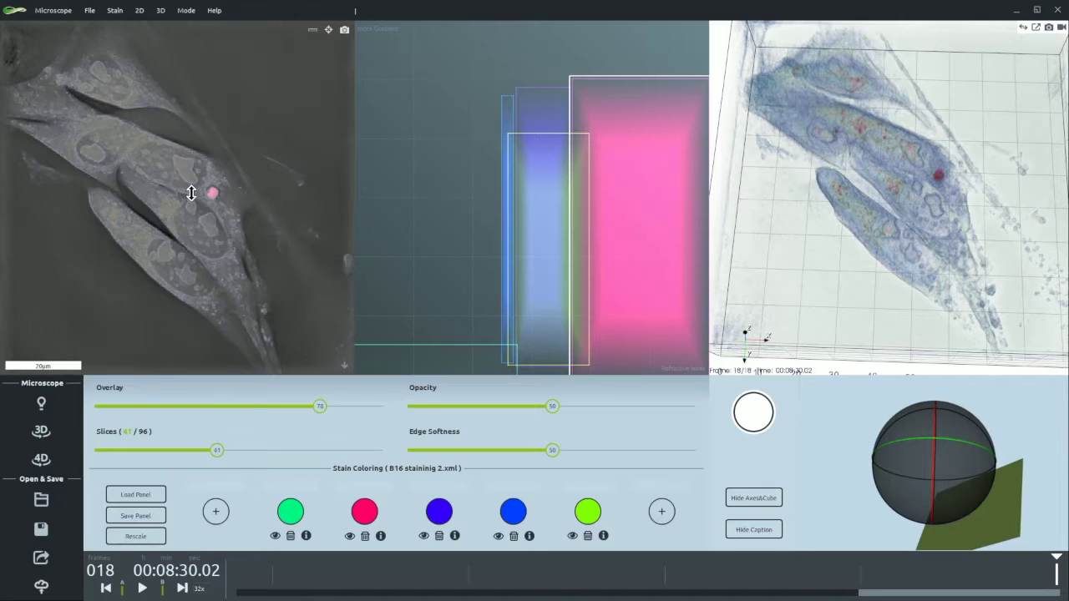
scroll(193, 184, up, 4)
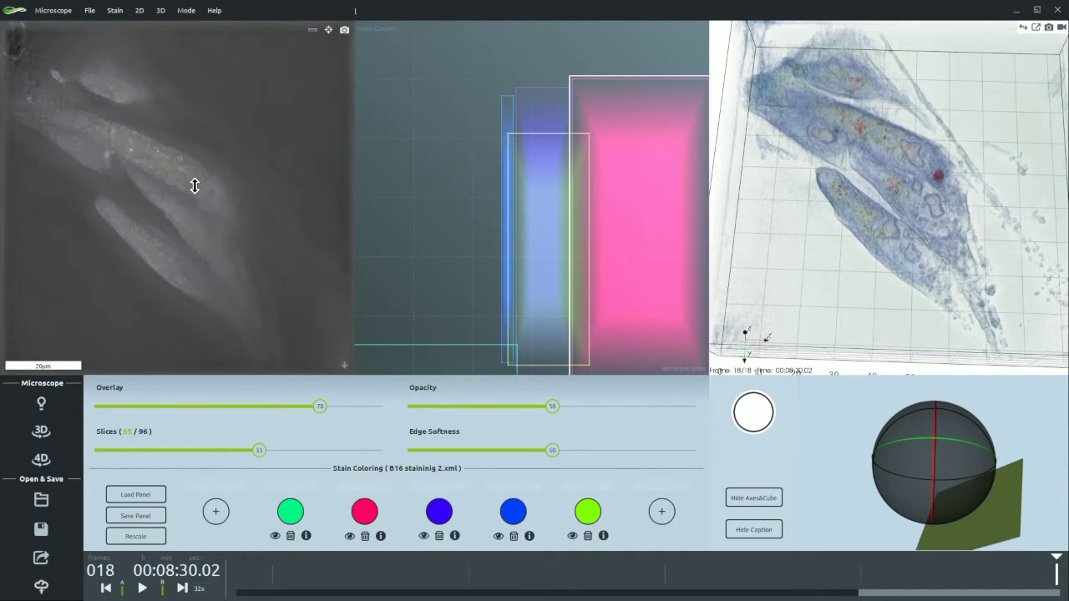
scroll(195, 199, down, 5)
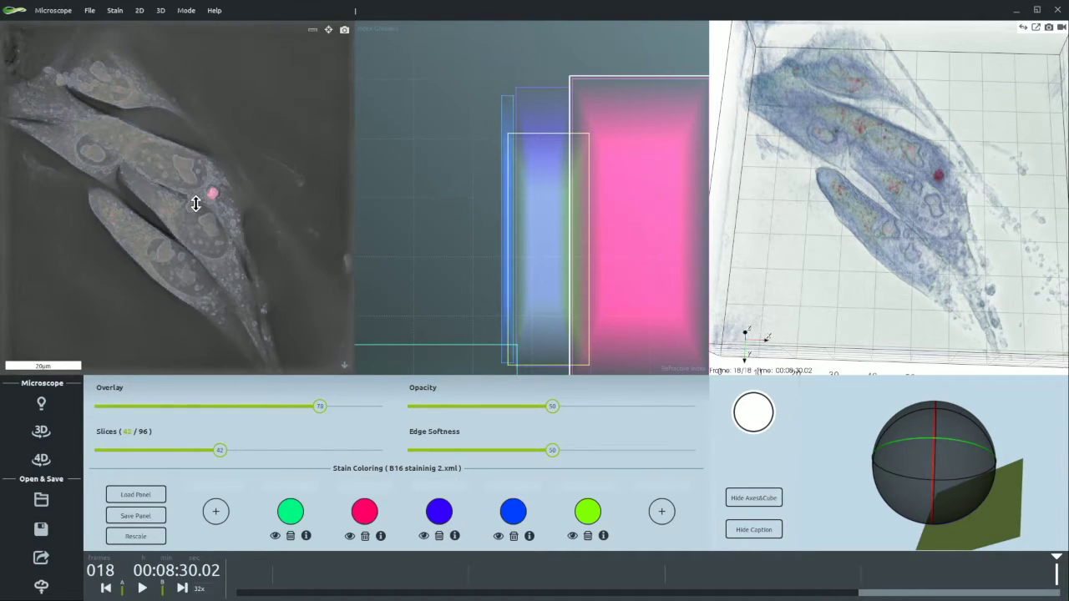
Start a time-lapse recording without saving stain changes, then advance to the in-vivo relevance slide
click(44, 462)
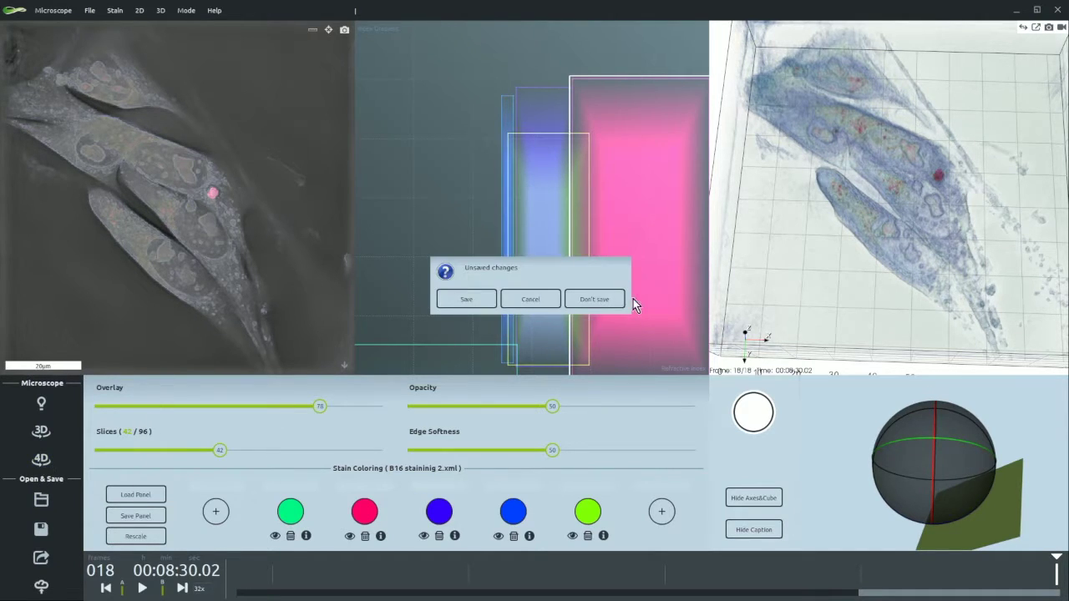
click(604, 301)
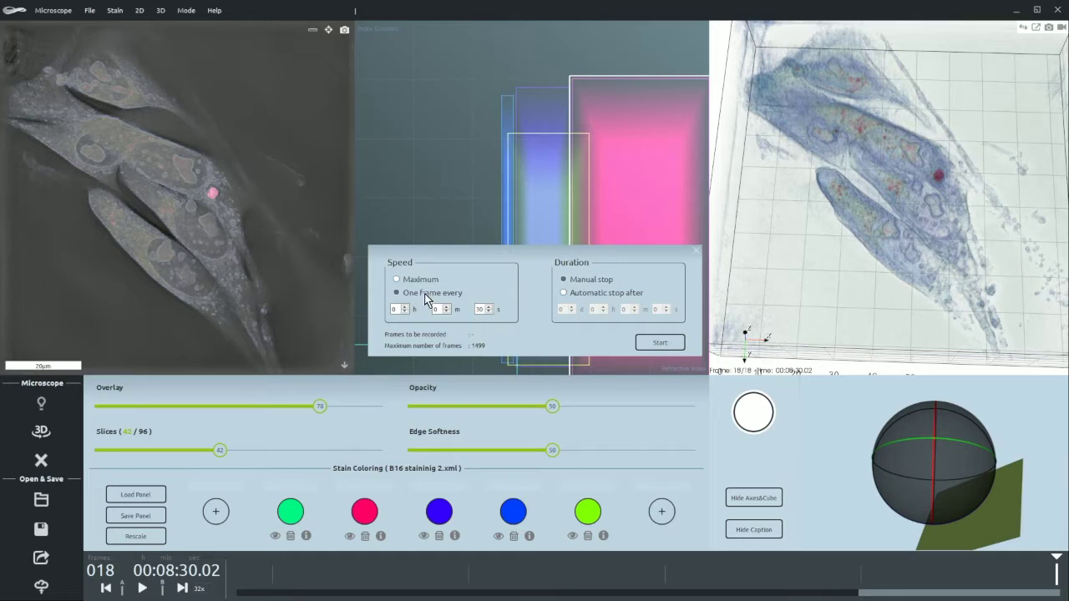
click(659, 343)
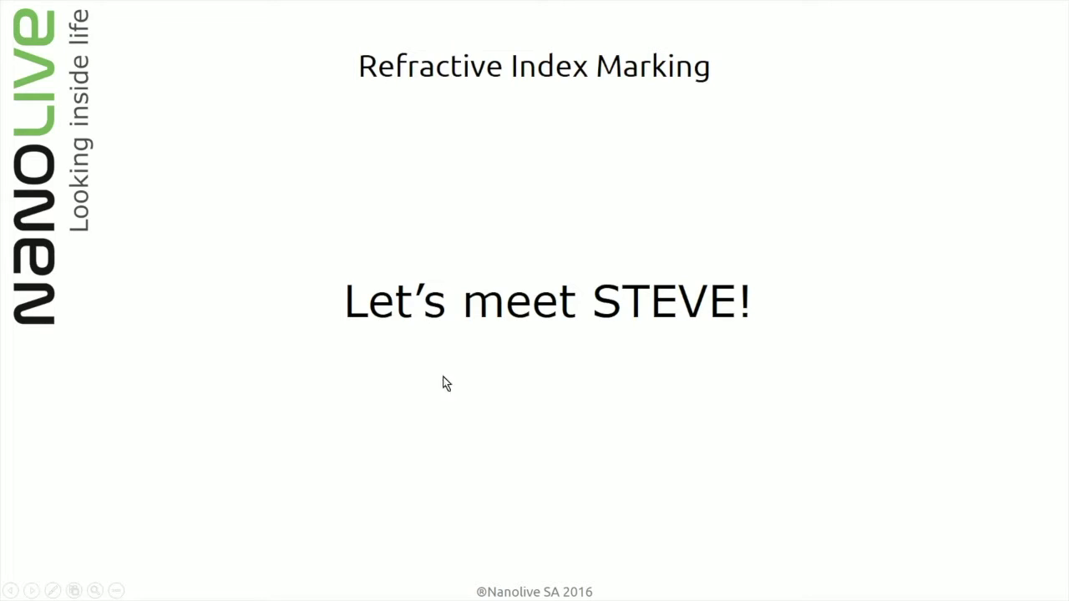
click(544, 395)
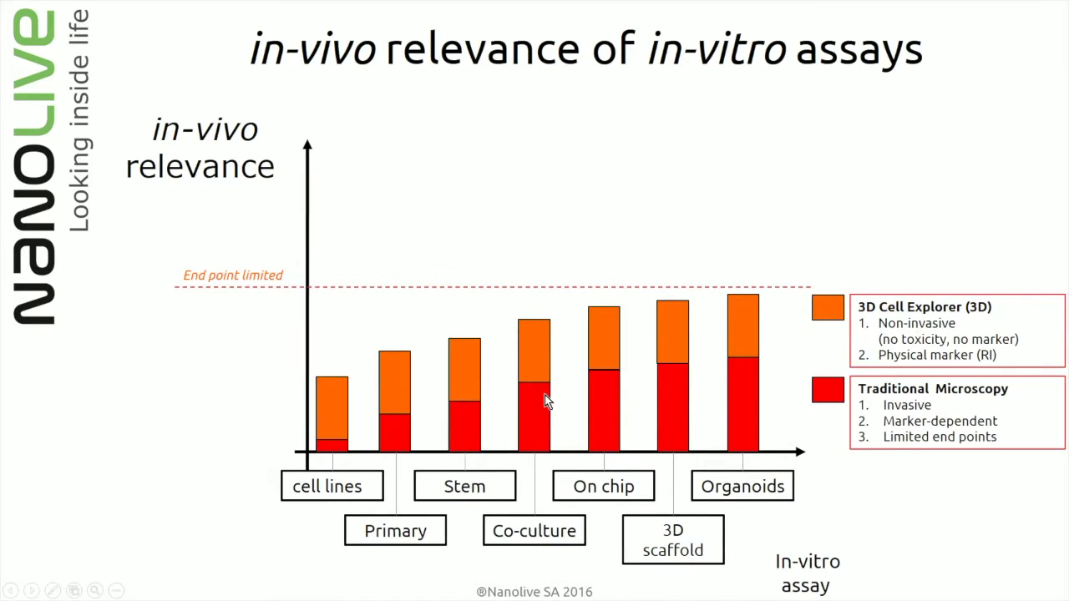